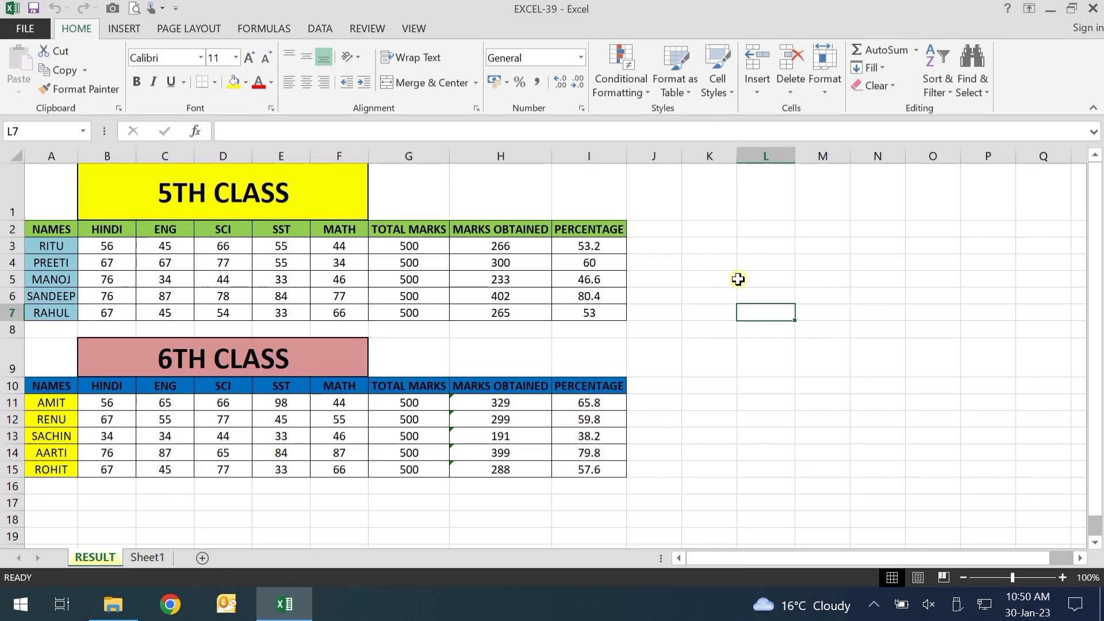
Review the 5TH and 6TH CLASS marks tables, then bring up the Home Format menu's Protection options
click(732, 311)
mouse_move(52, 186)
mouse_down()
mouse_move(574, 352)
mouse_move(638, 512)
mouse_up()
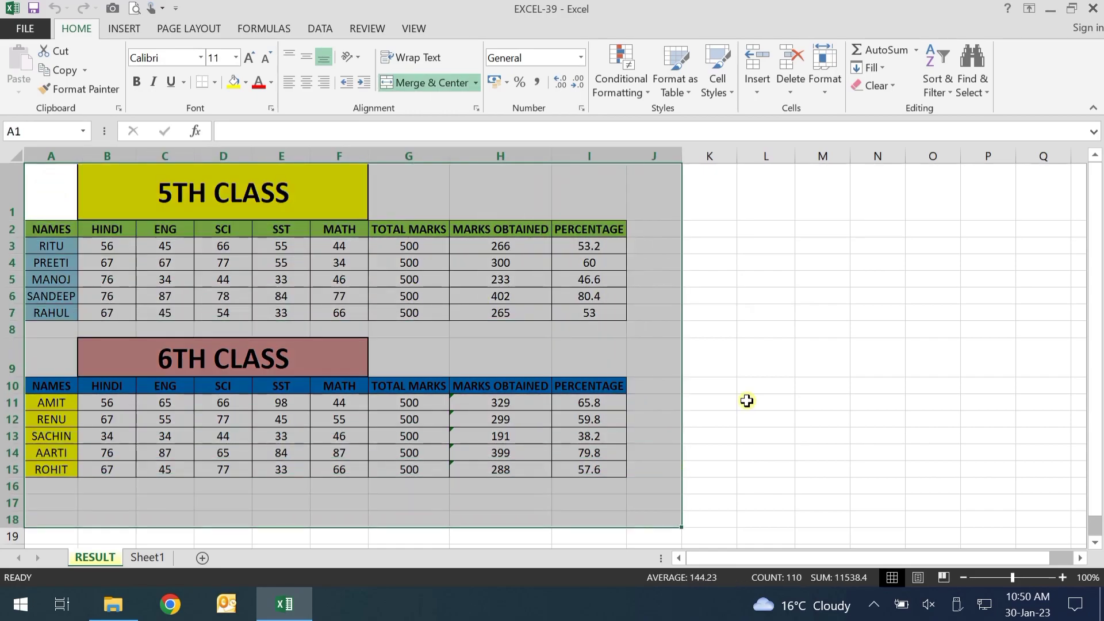
click(788, 329)
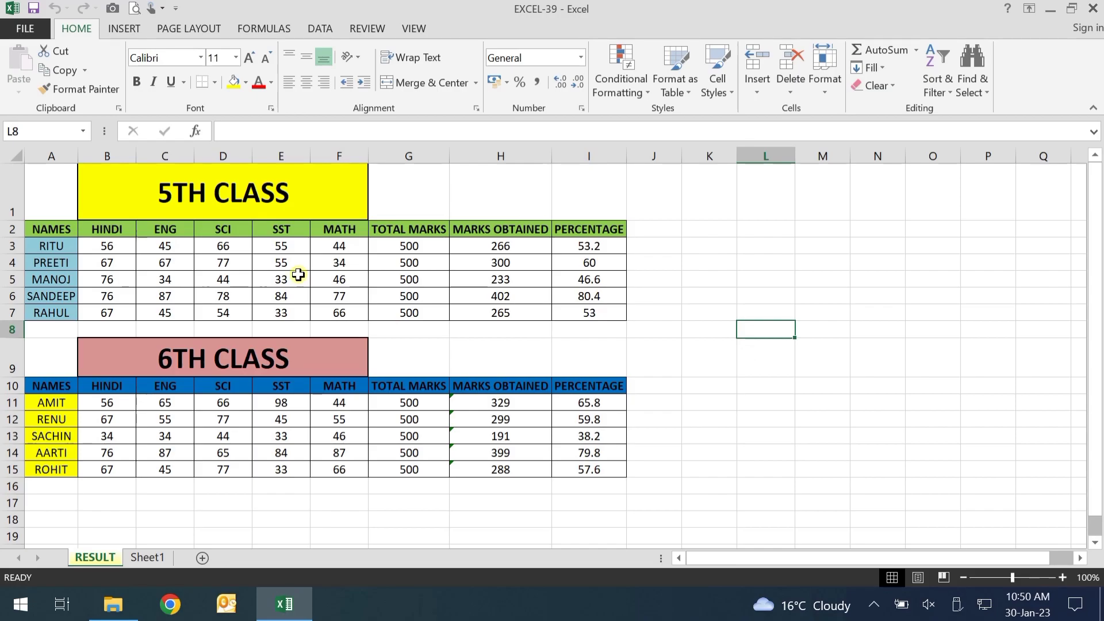
click(224, 452)
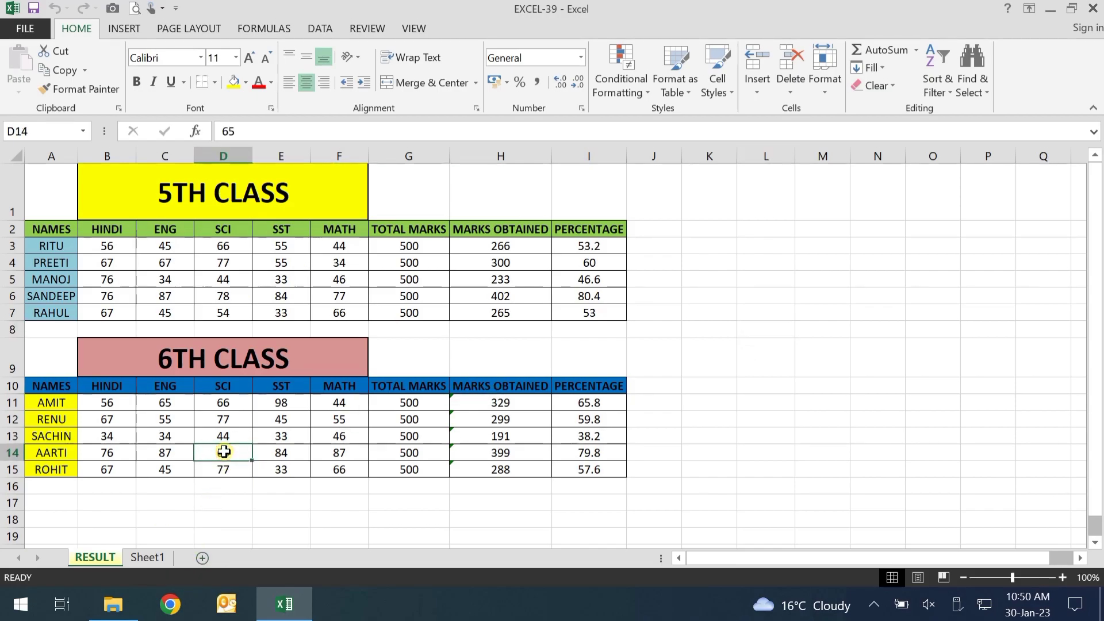
click(217, 278)
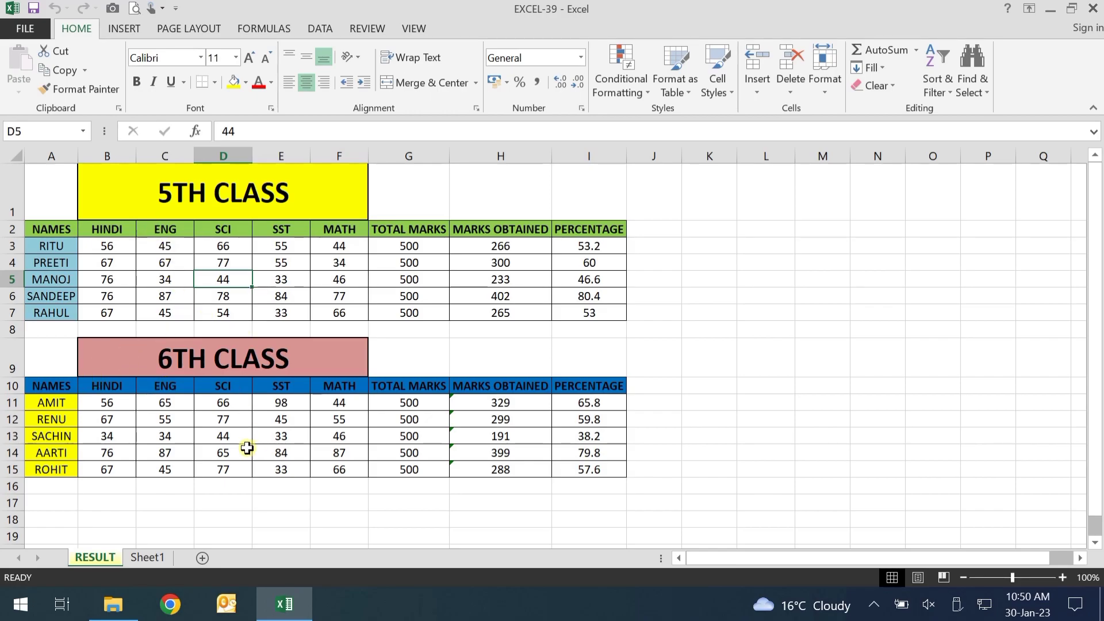
click(827, 88)
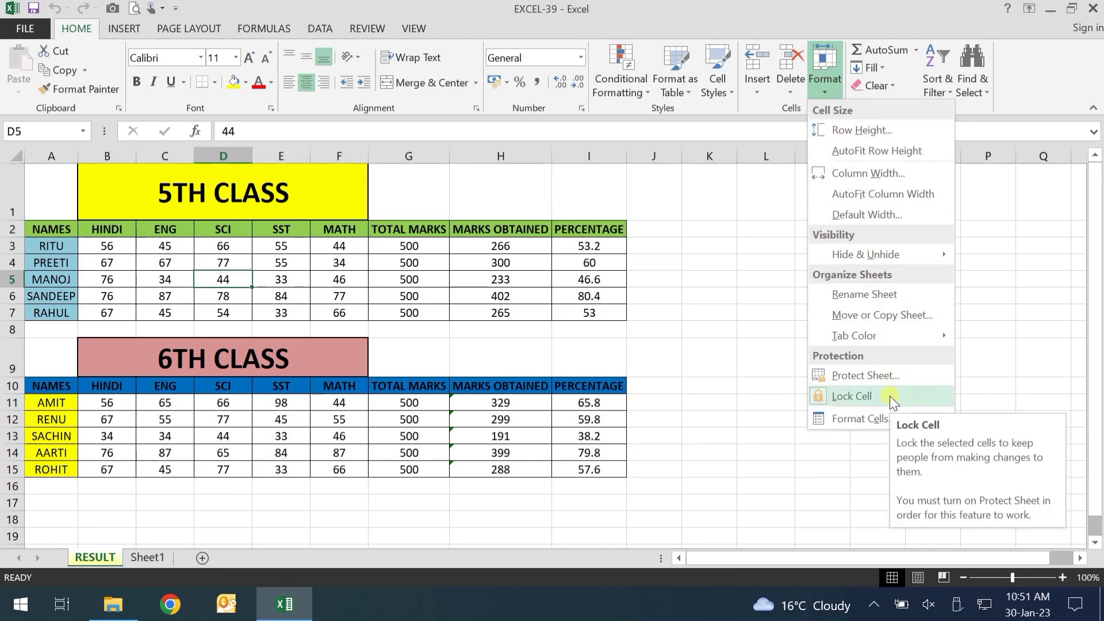
Close the Format menu unchanged and highlight the 5TH CLASS and 6TH CLASS tables in turn
click(713, 441)
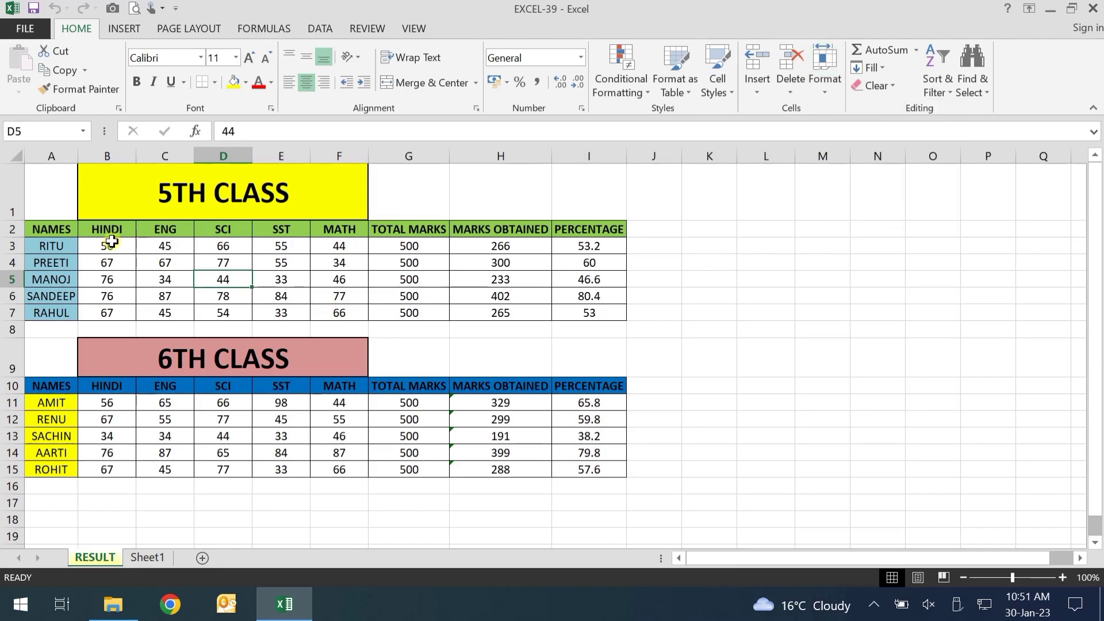
drag(61, 199, 581, 308)
click(257, 185)
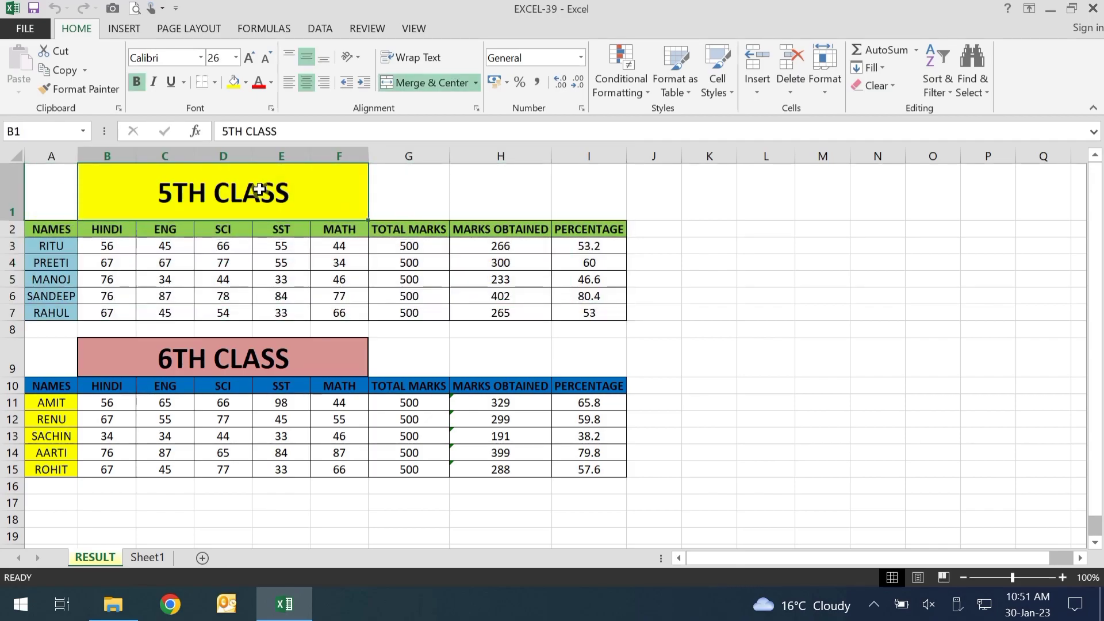
drag(64, 358, 582, 483)
click(734, 448)
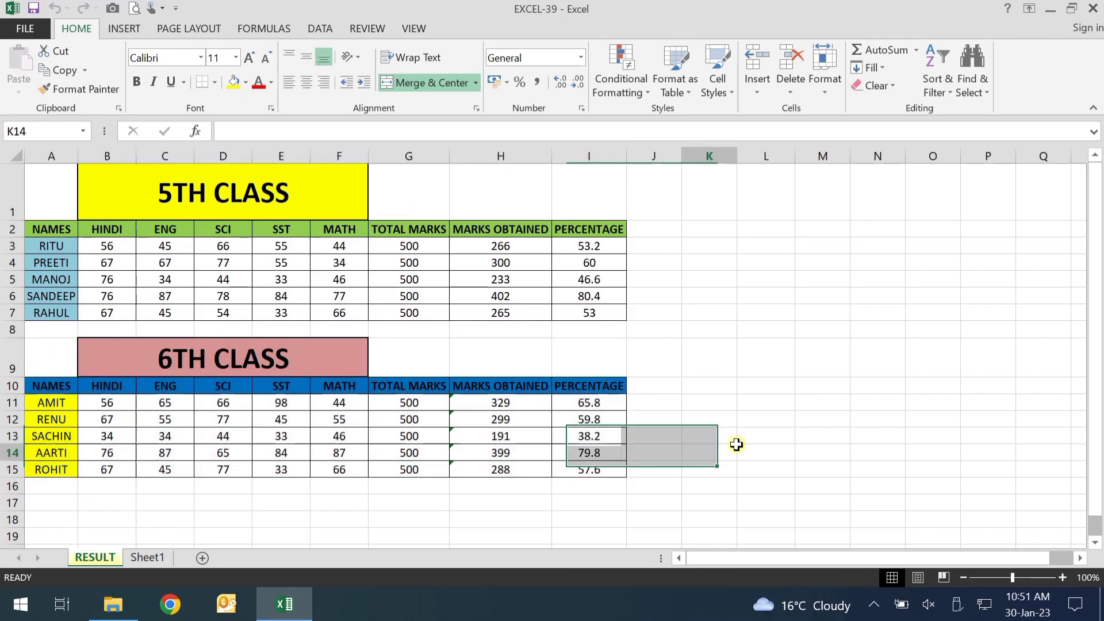
drag(62, 182, 582, 311)
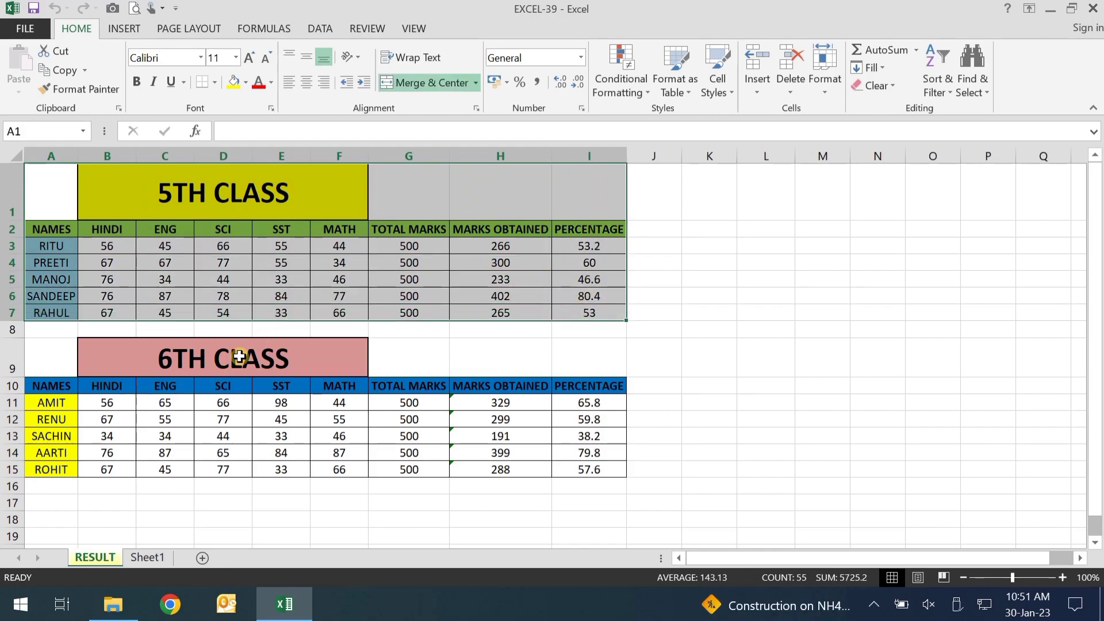
Select the 6TH CLASS table A9:I15 and turn off Lock Cell for those cells
drag(47, 358, 573, 468)
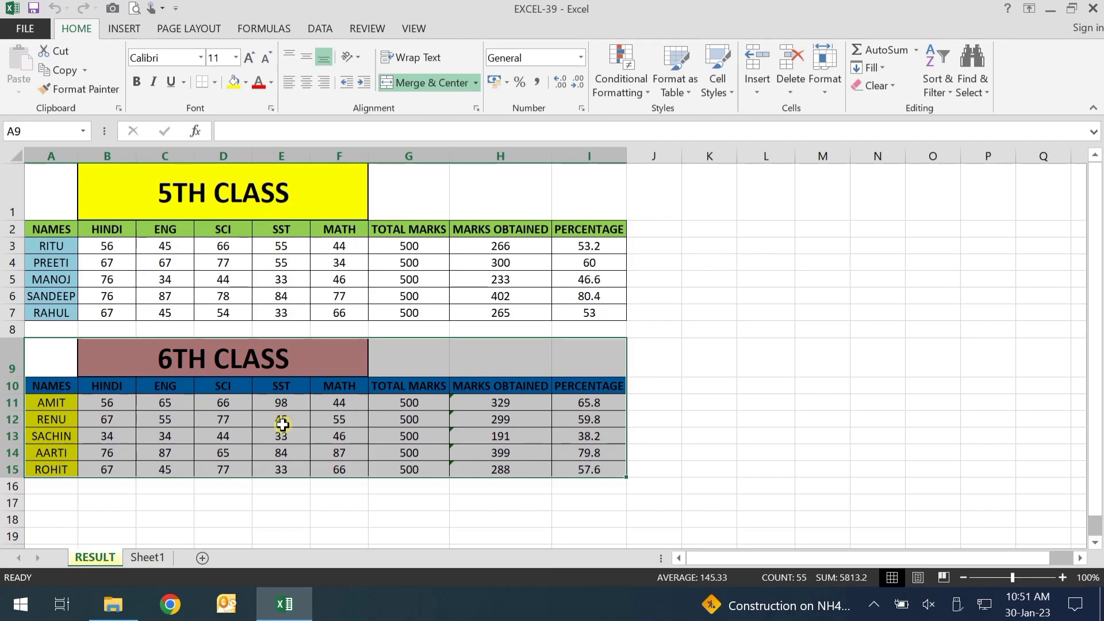
click(805, 416)
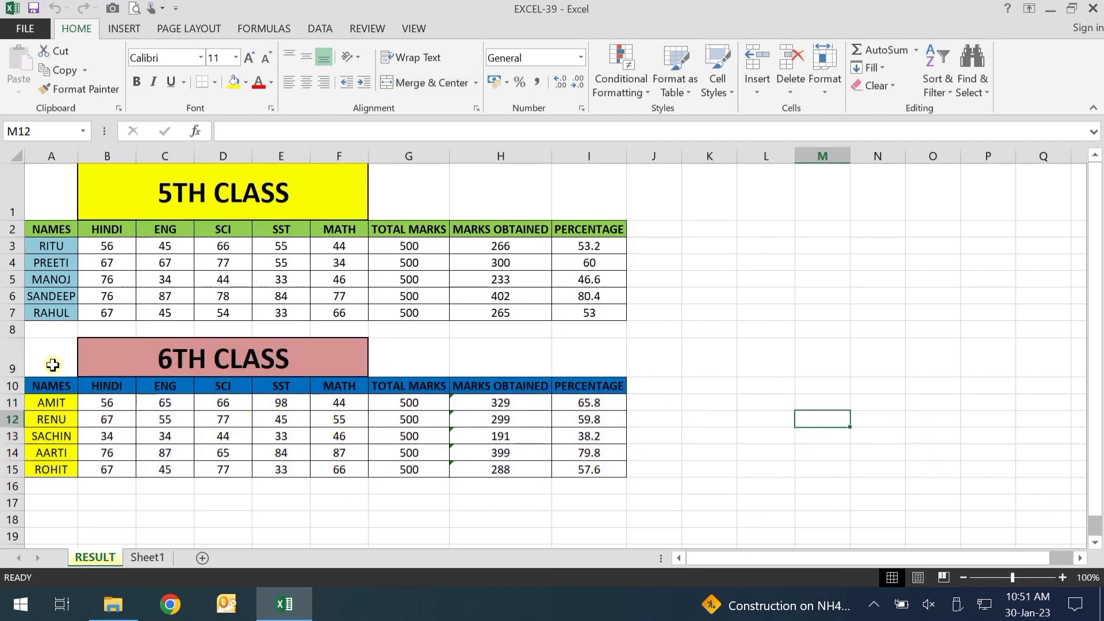
drag(53, 365, 592, 472)
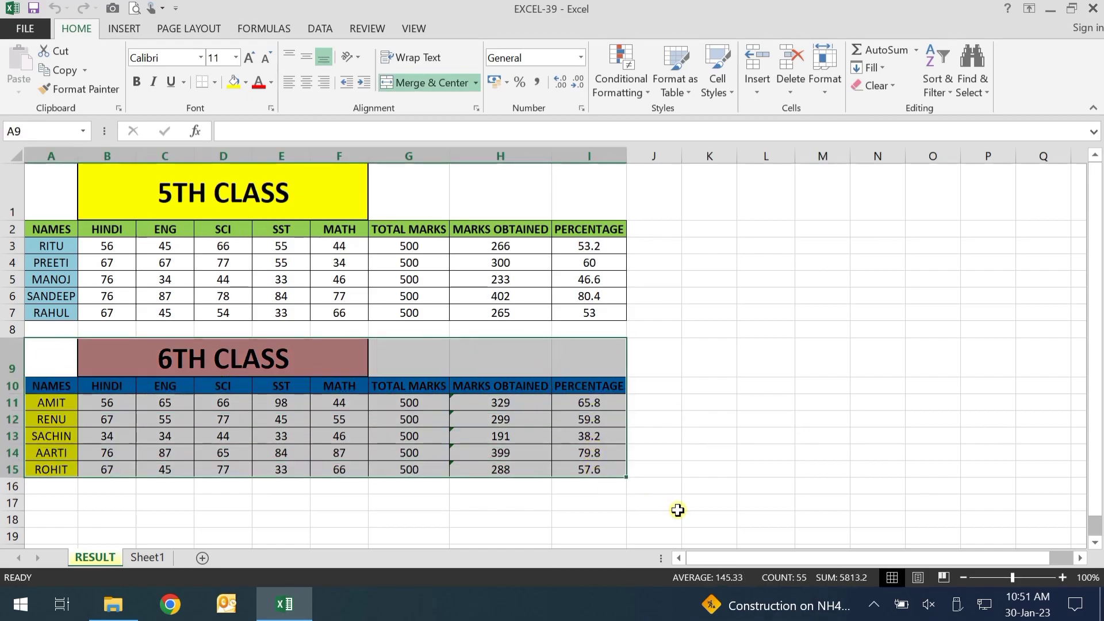
click(826, 92)
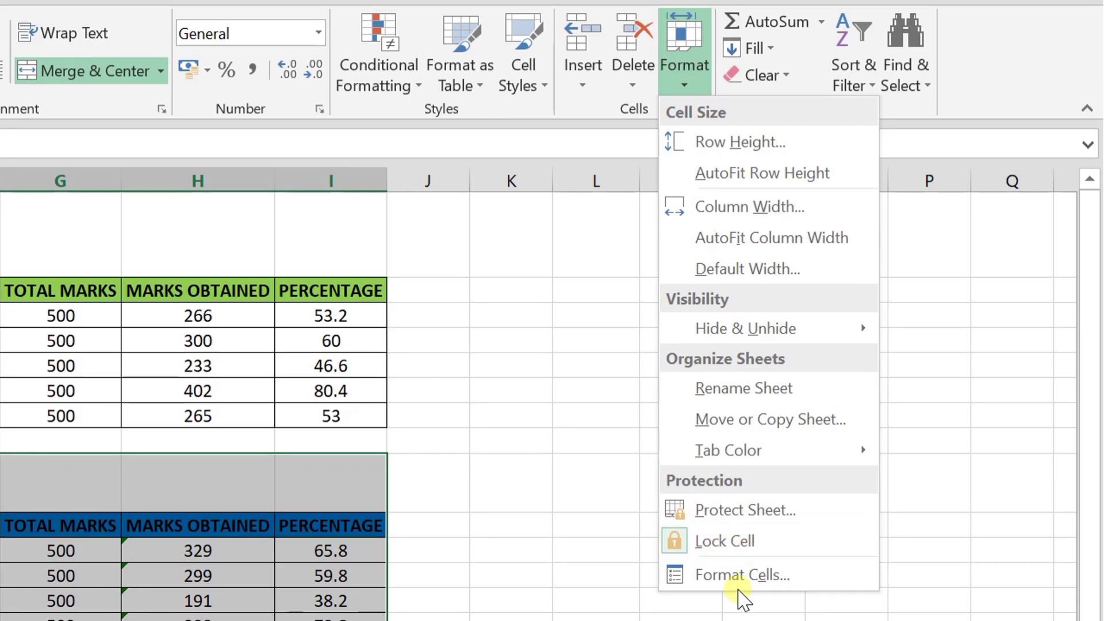
click(740, 551)
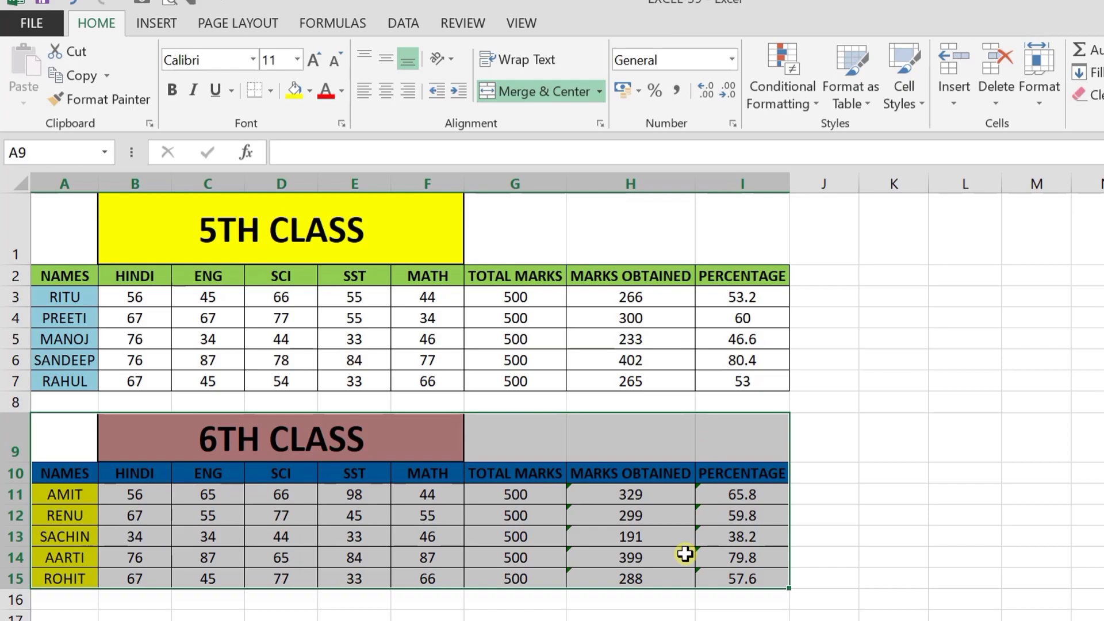
click(871, 357)
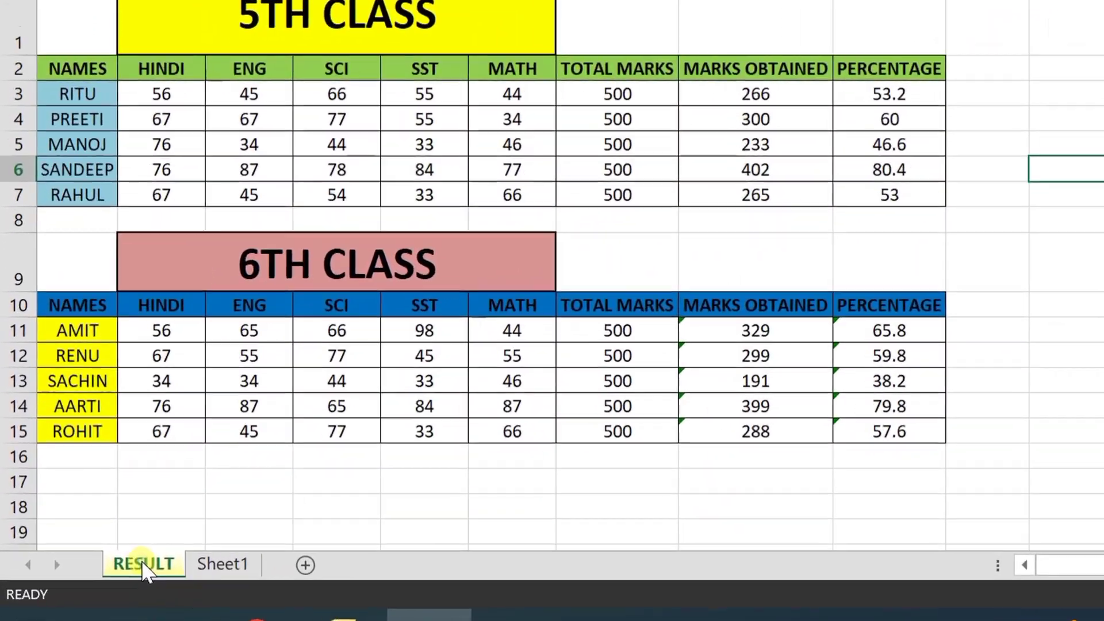
Start Protect Sheet on the RESULT tab, disallowing formatting of cells, columns and rows
right_click(95, 556)
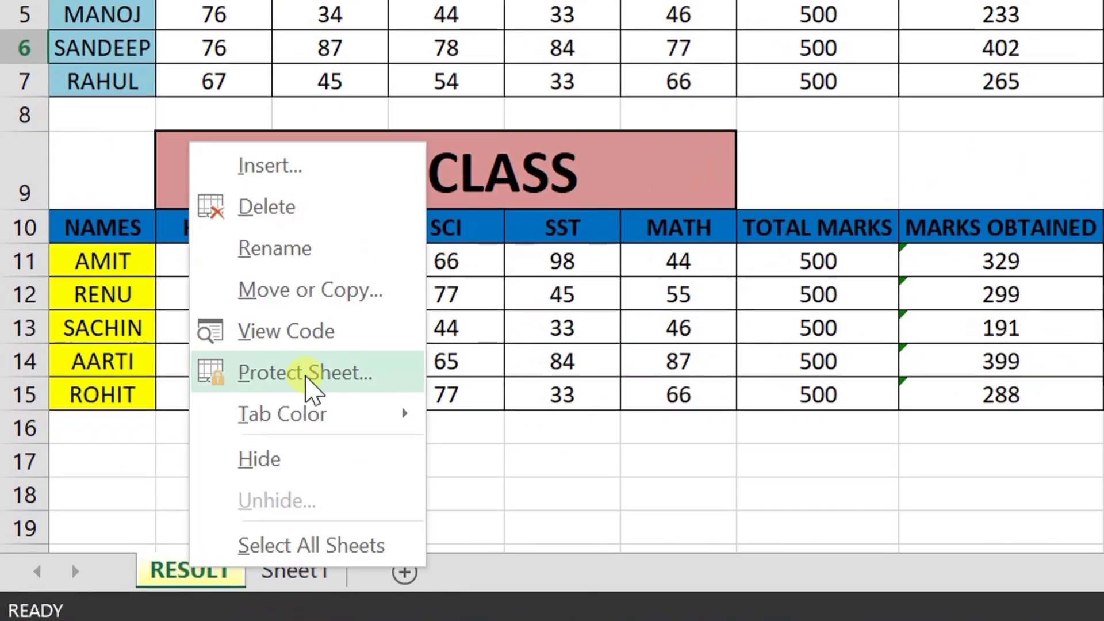
click(312, 382)
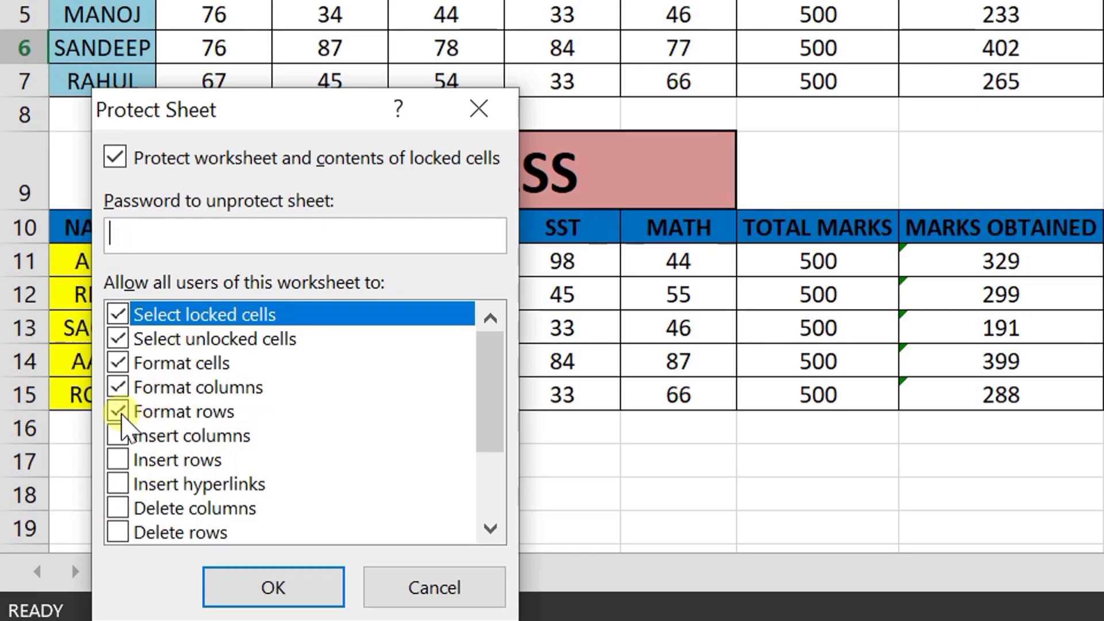
click(117, 411)
click(117, 387)
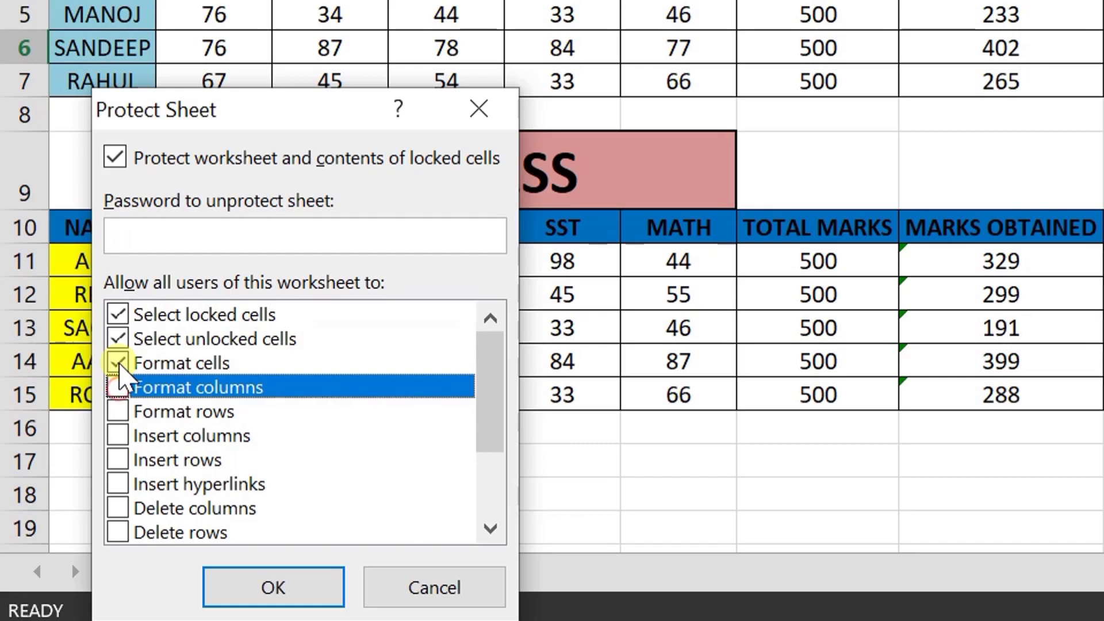
click(118, 363)
Enter and confirm the unprotect password to apply the sheet protection
click(253, 240)
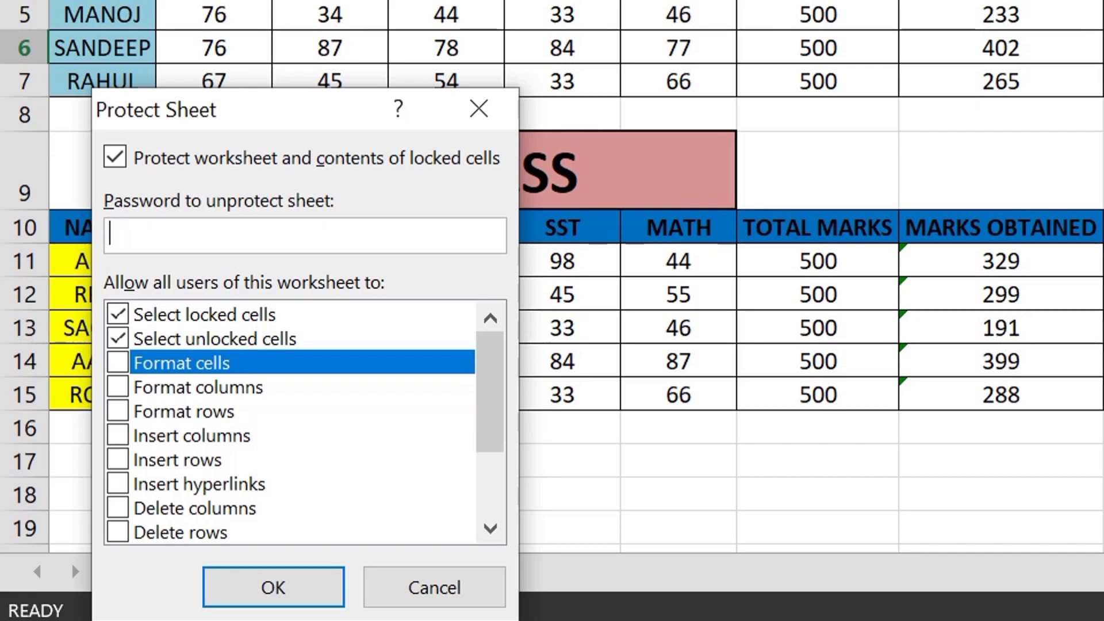
text(123)
key(Return)
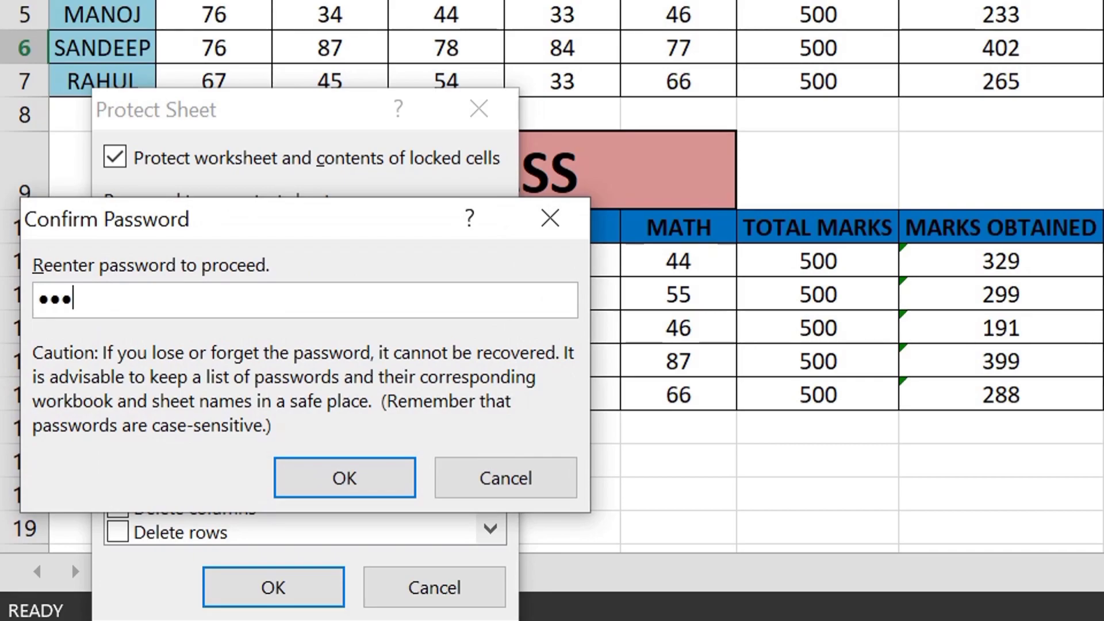
click(361, 488)
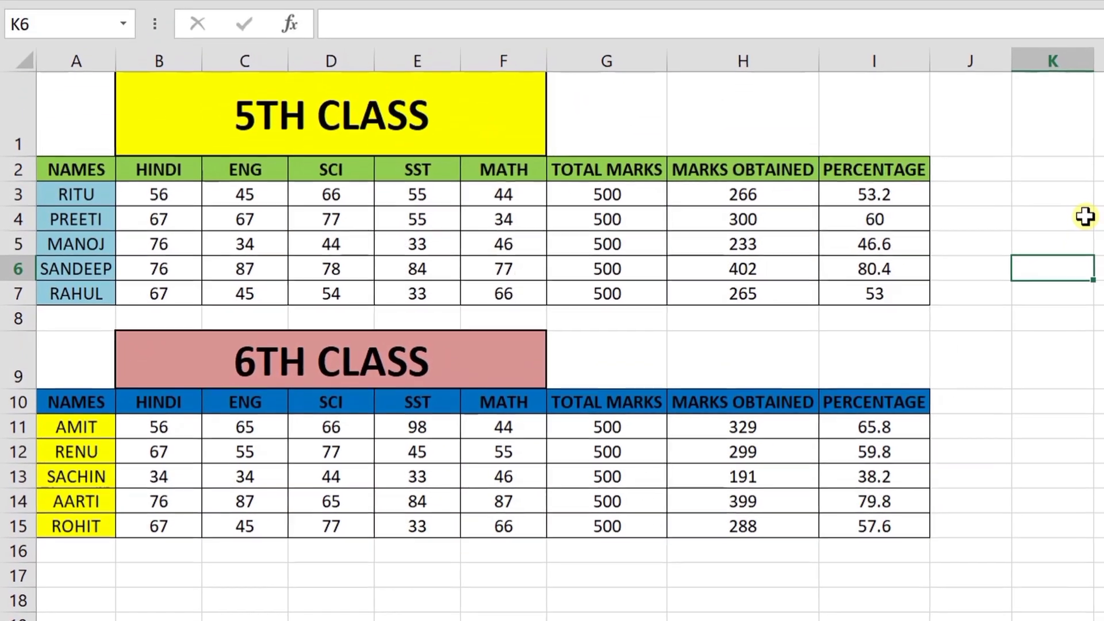
click(1082, 218)
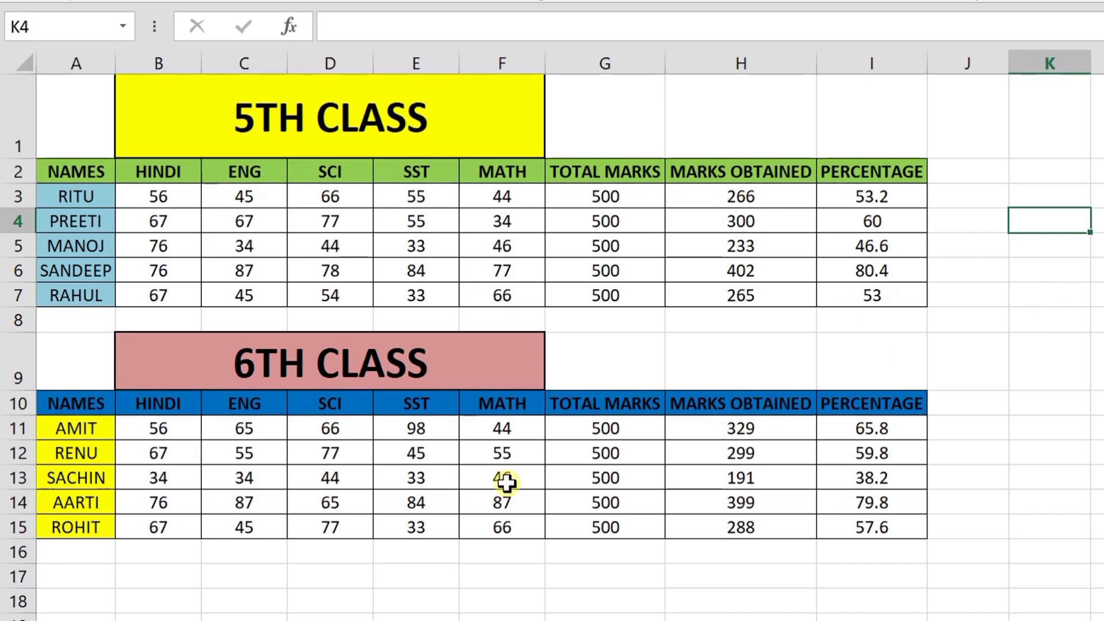
drag(89, 358, 912, 534)
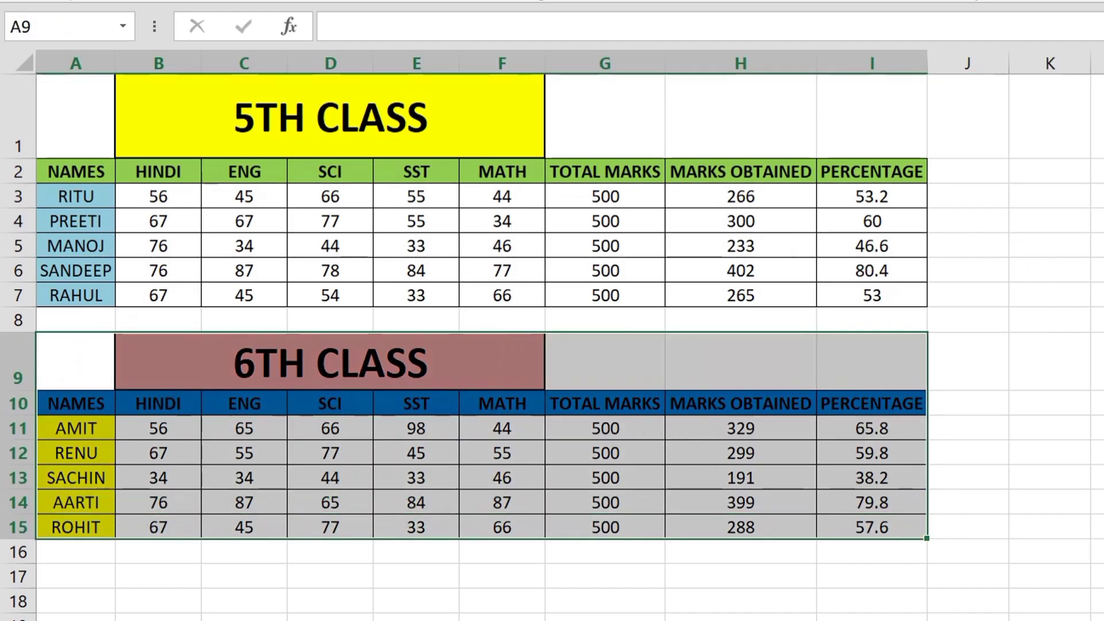
click(1101, 361)
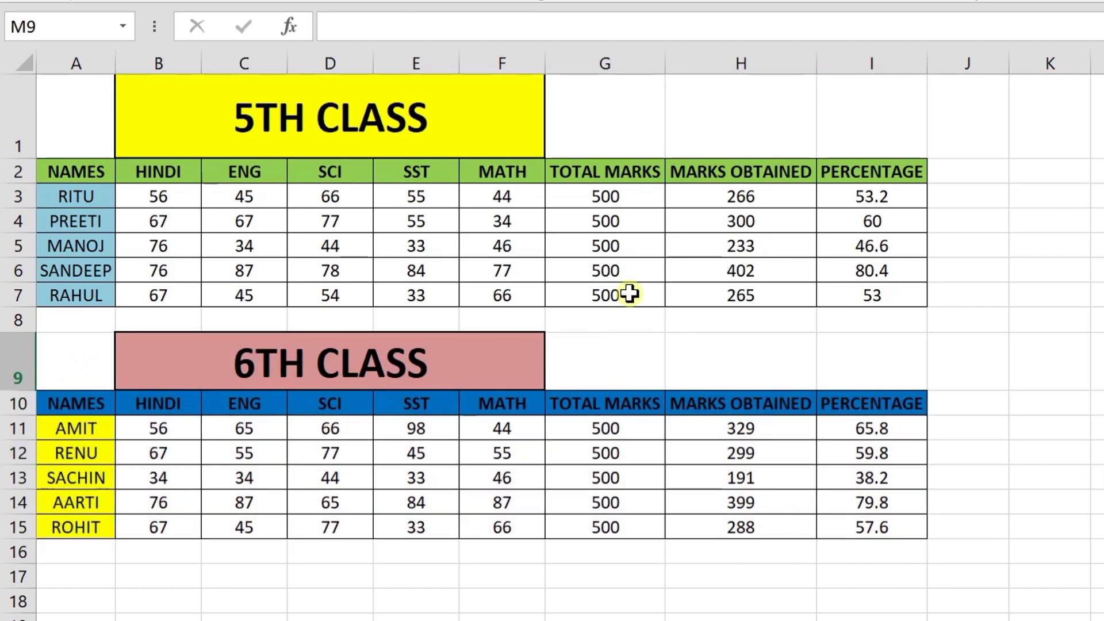
click(428, 246)
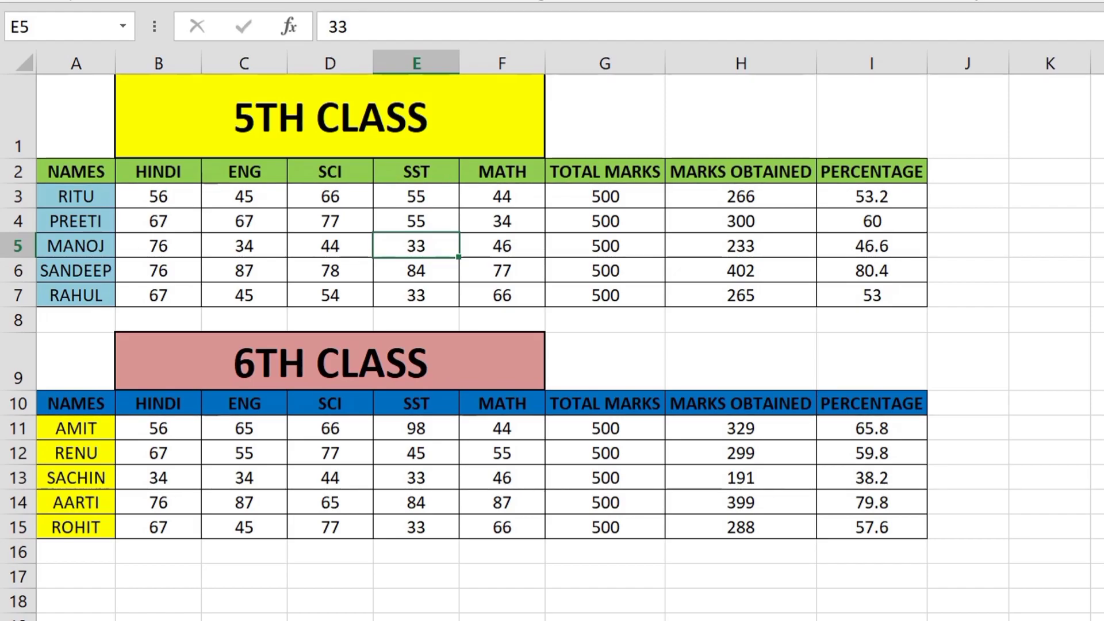
key(Delete)
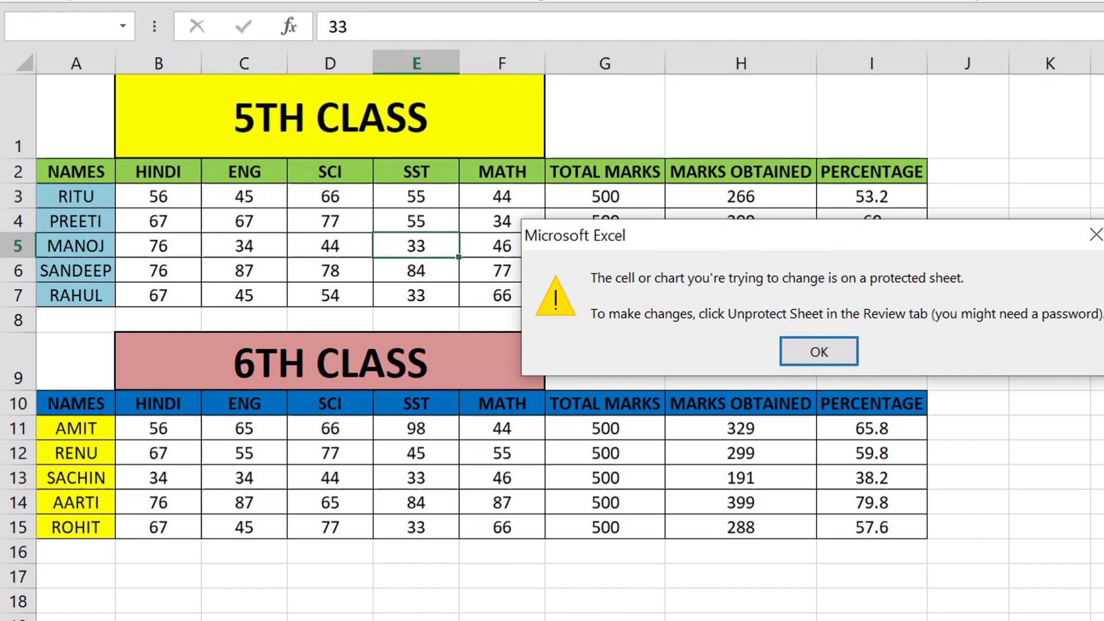
click(828, 363)
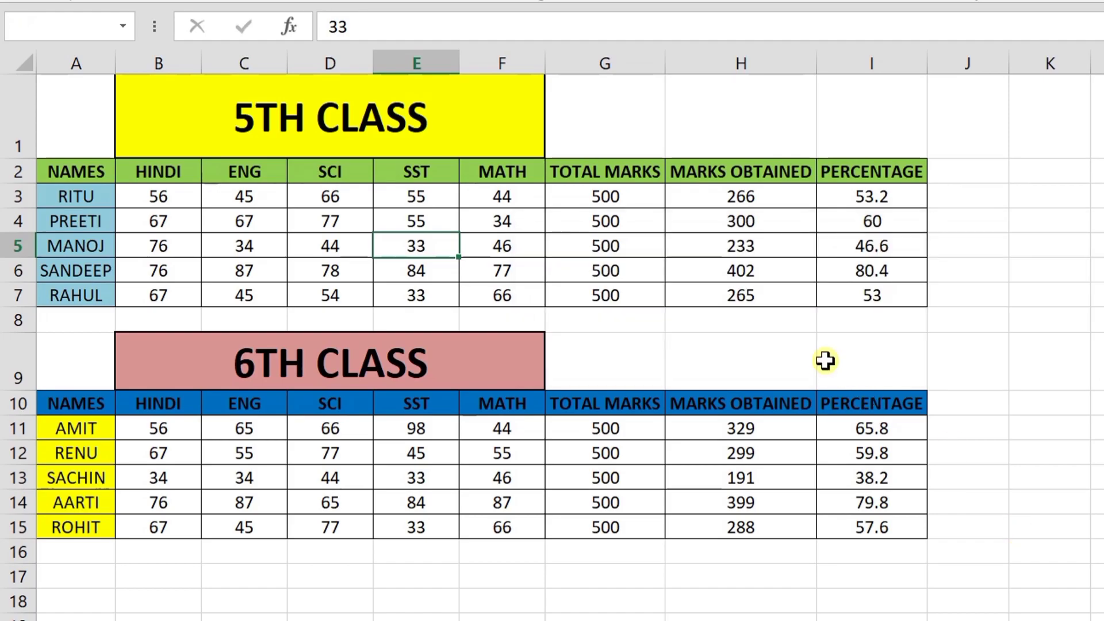
key(Delete)
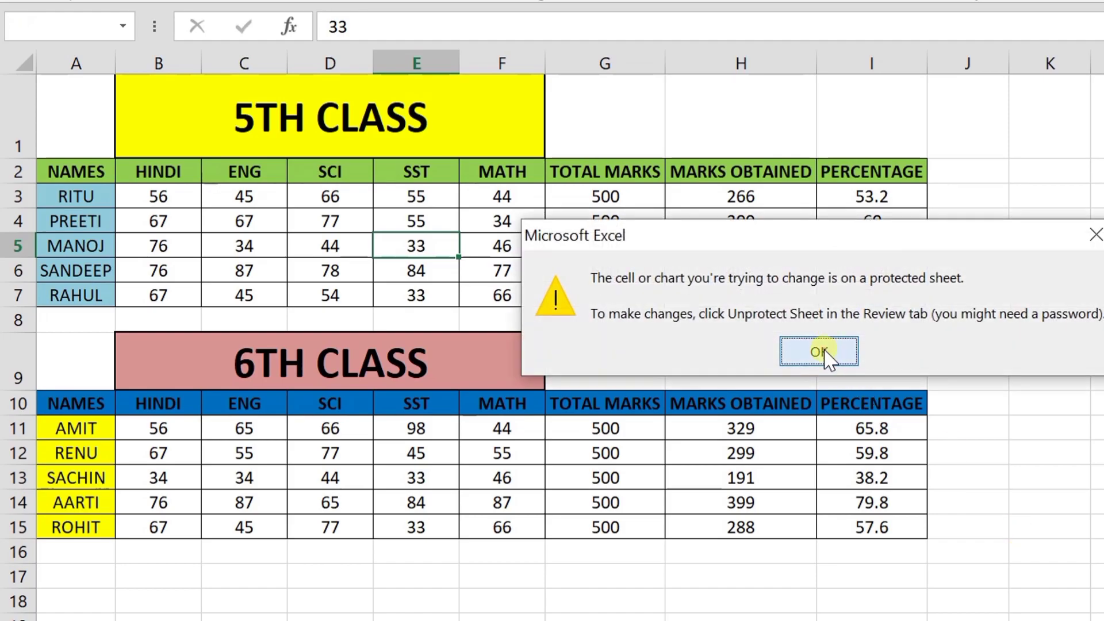
click(819, 352)
drag(79, 368, 843, 530)
click(333, 453)
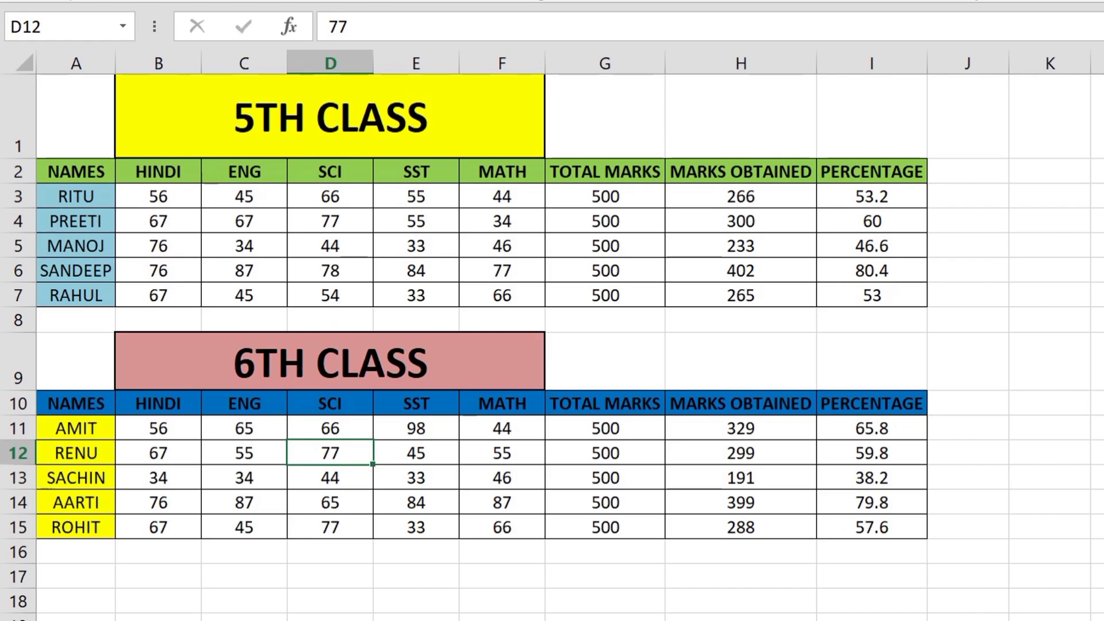
Enter 50 as RENU's SCI mark in D12, then check cells D14 and D13
text(50)
key(Return)
click(355, 458)
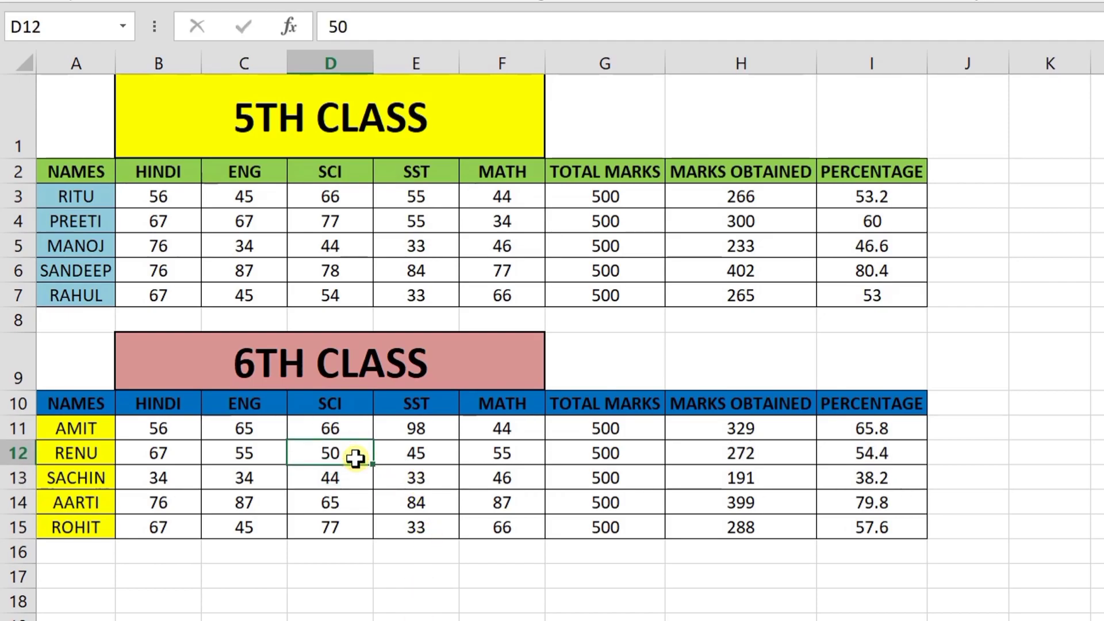
click(364, 495)
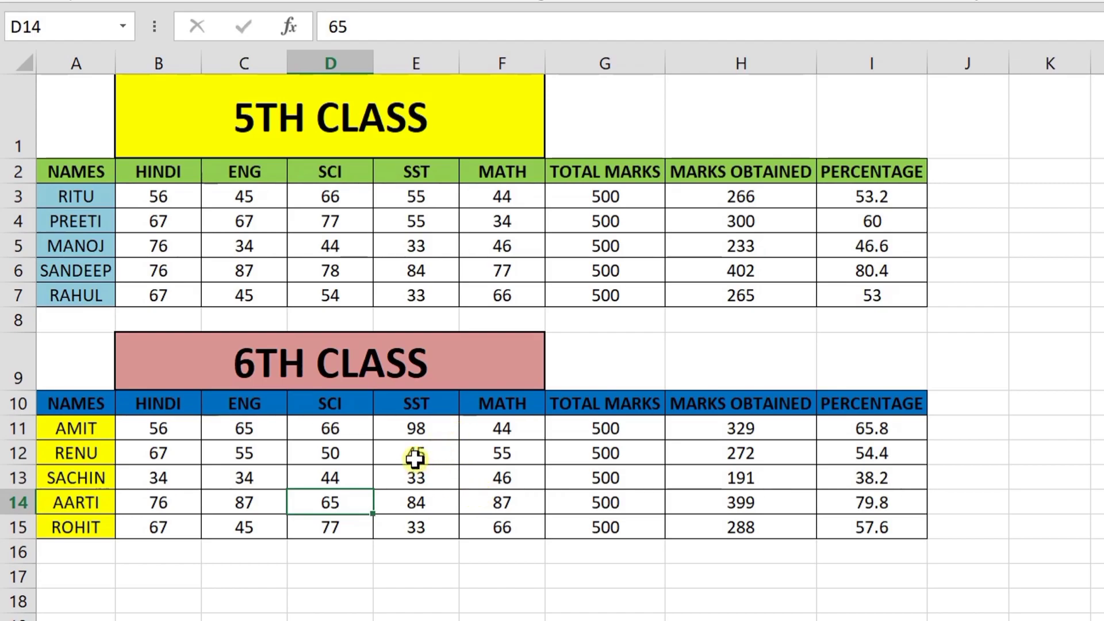
click(301, 475)
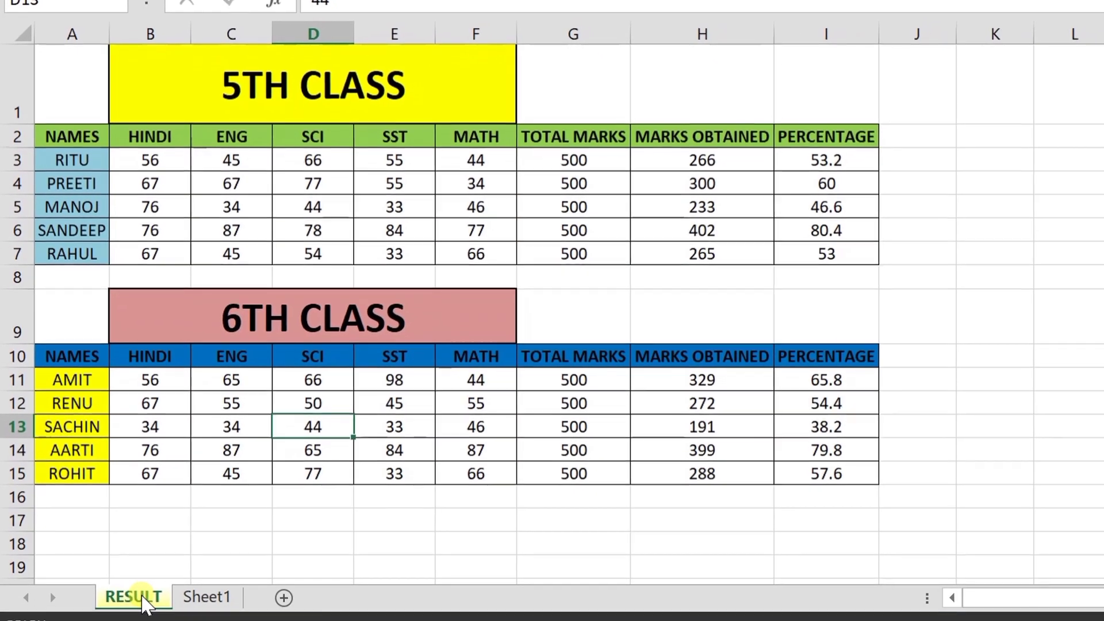
Unprotect the RESULT sheet using its password
right_click(144, 603)
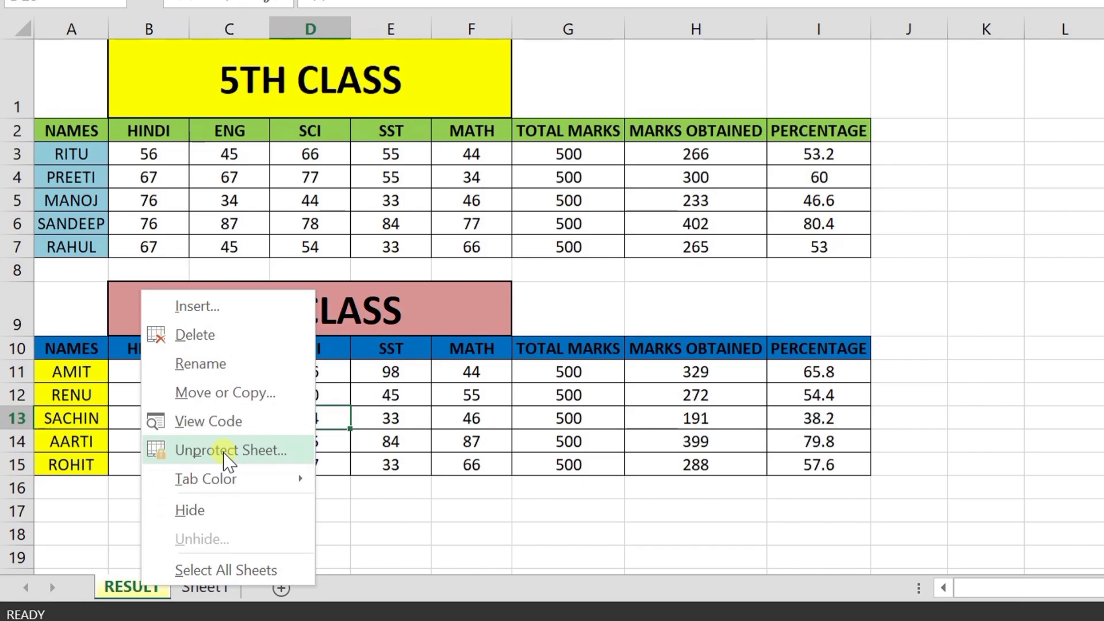
click(224, 452)
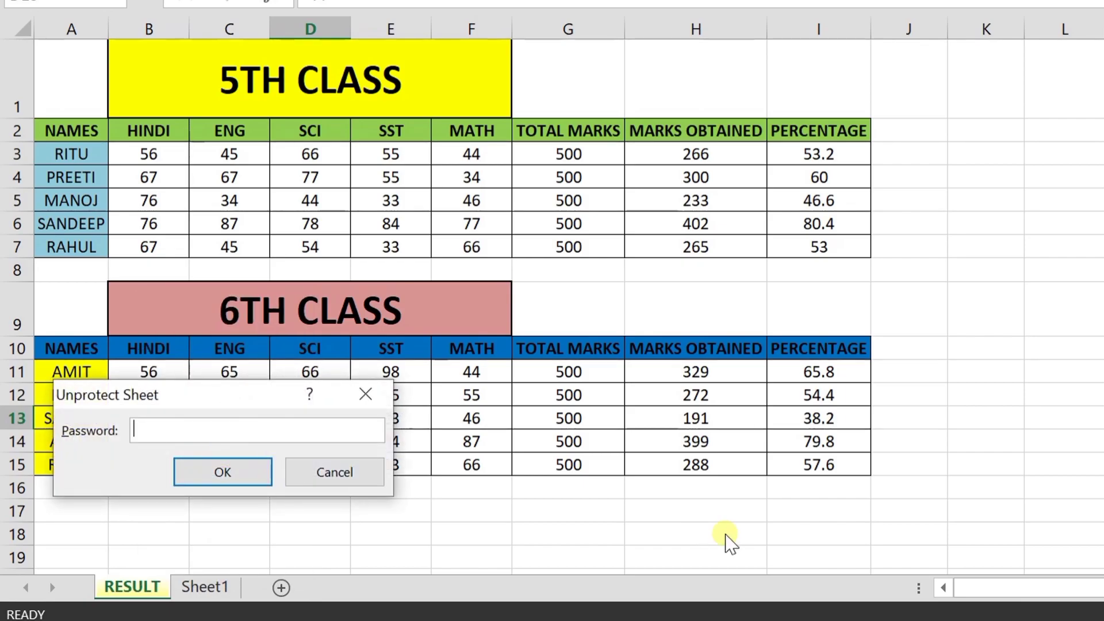
text(123)
key(Return)
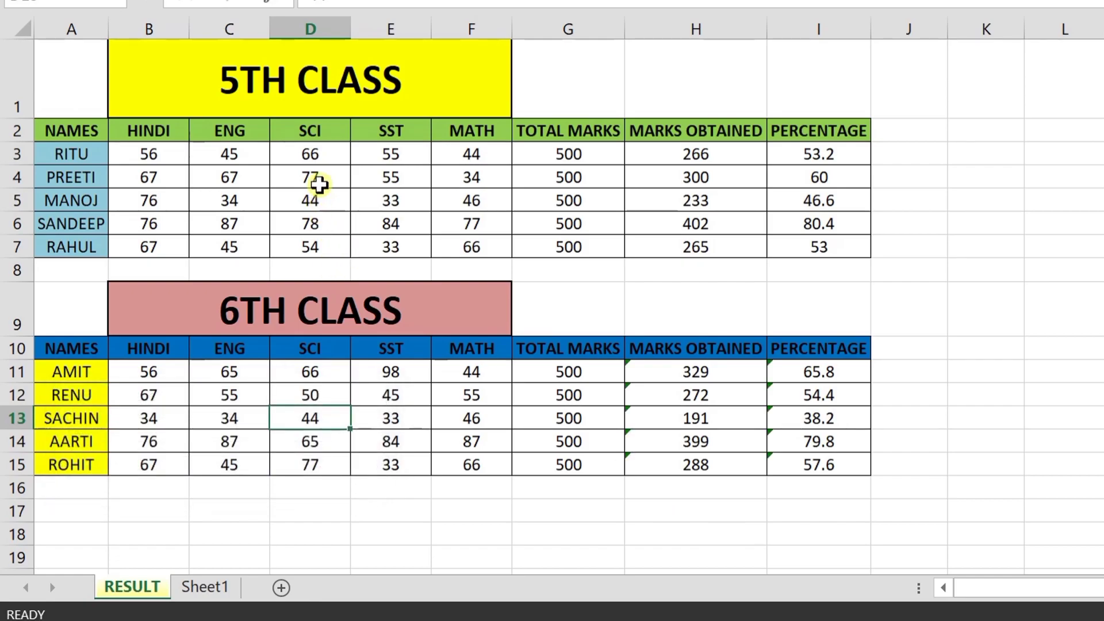
Change PREETI's 5TH CLASS SCI mark in D4 to 47
click(319, 179)
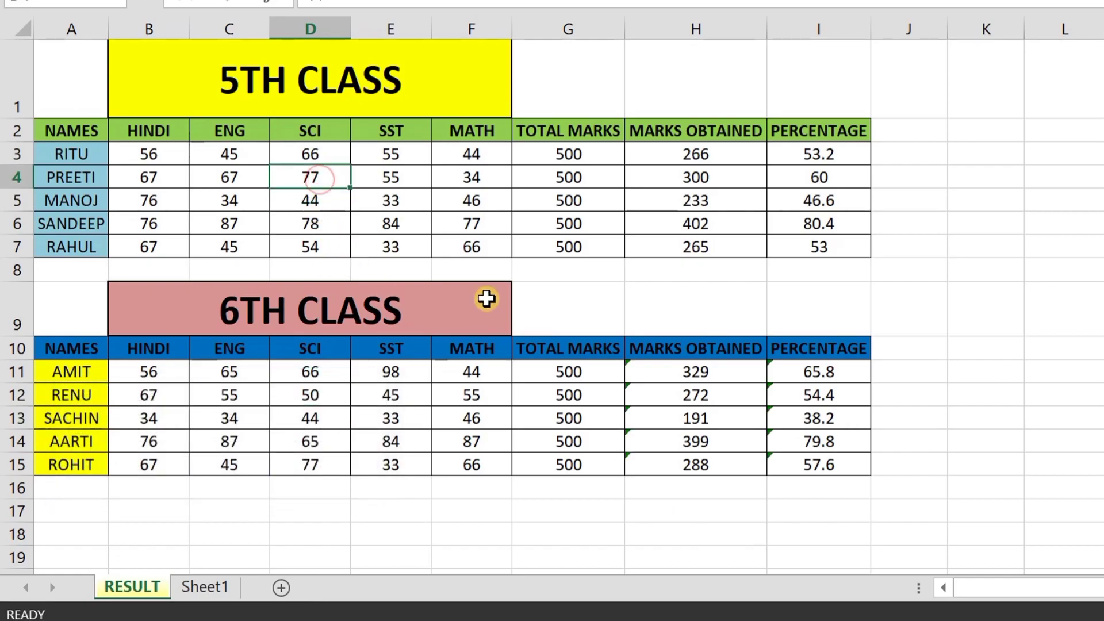
text(47)
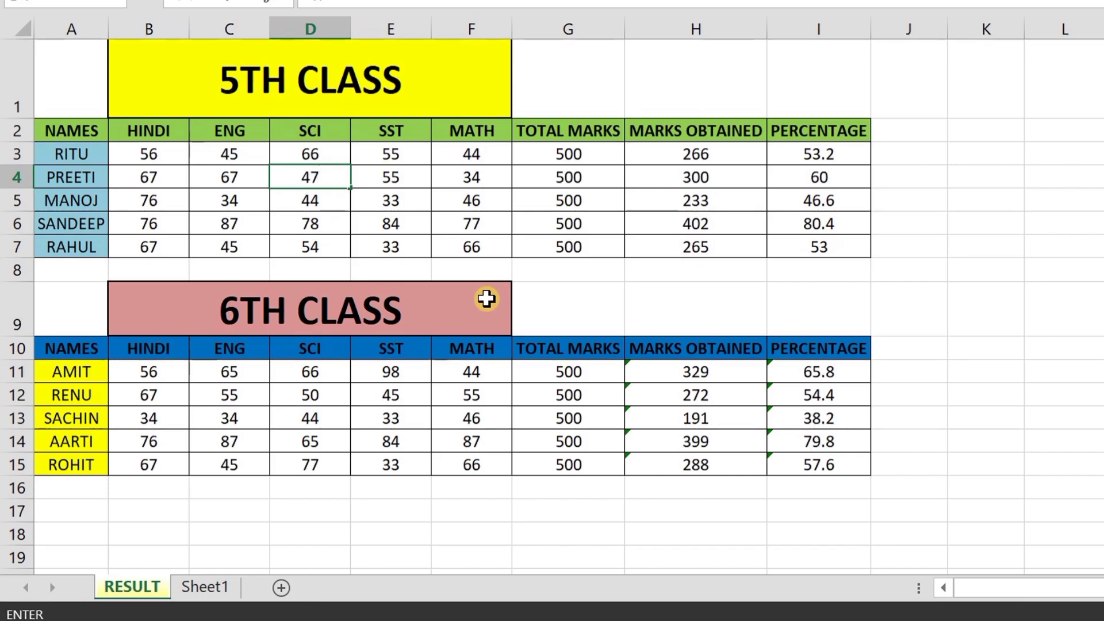
key(Return)
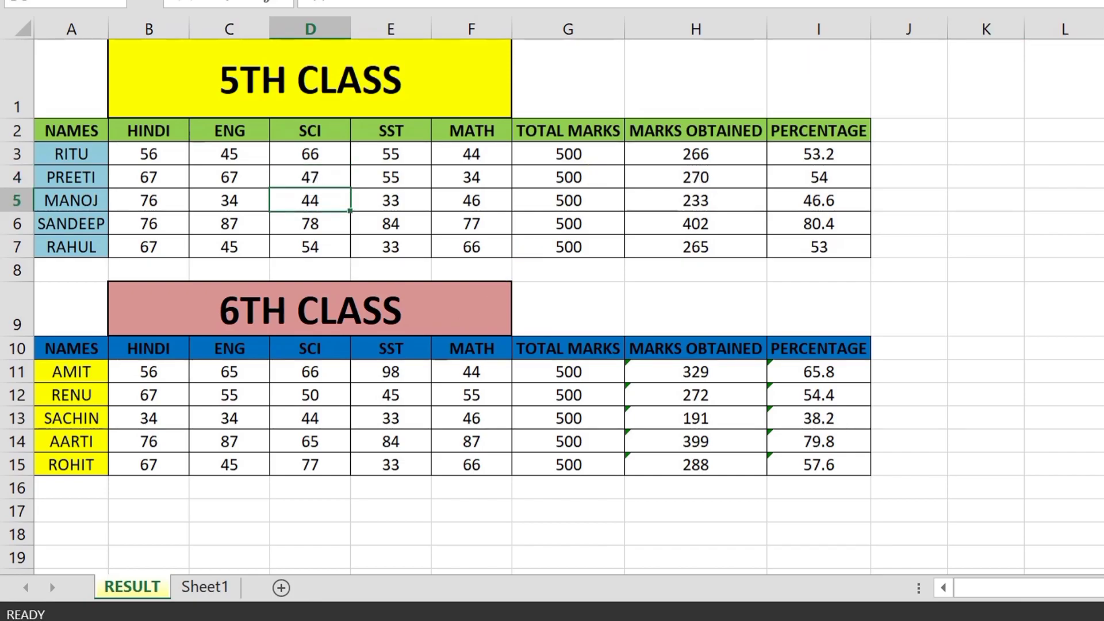